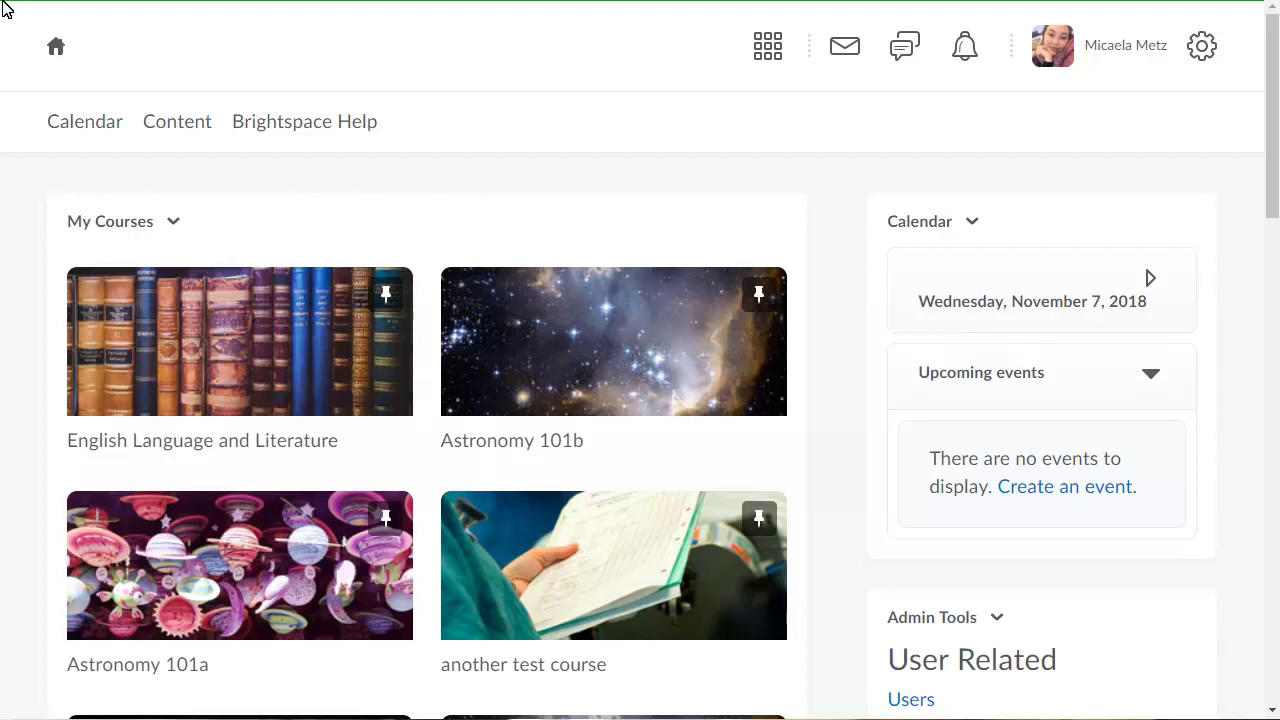
# In IMS Configuration's Roles tab, tick Administrator, Instructor and Student against their same-named IMS roles.
pyautogui.click(1200, 50)
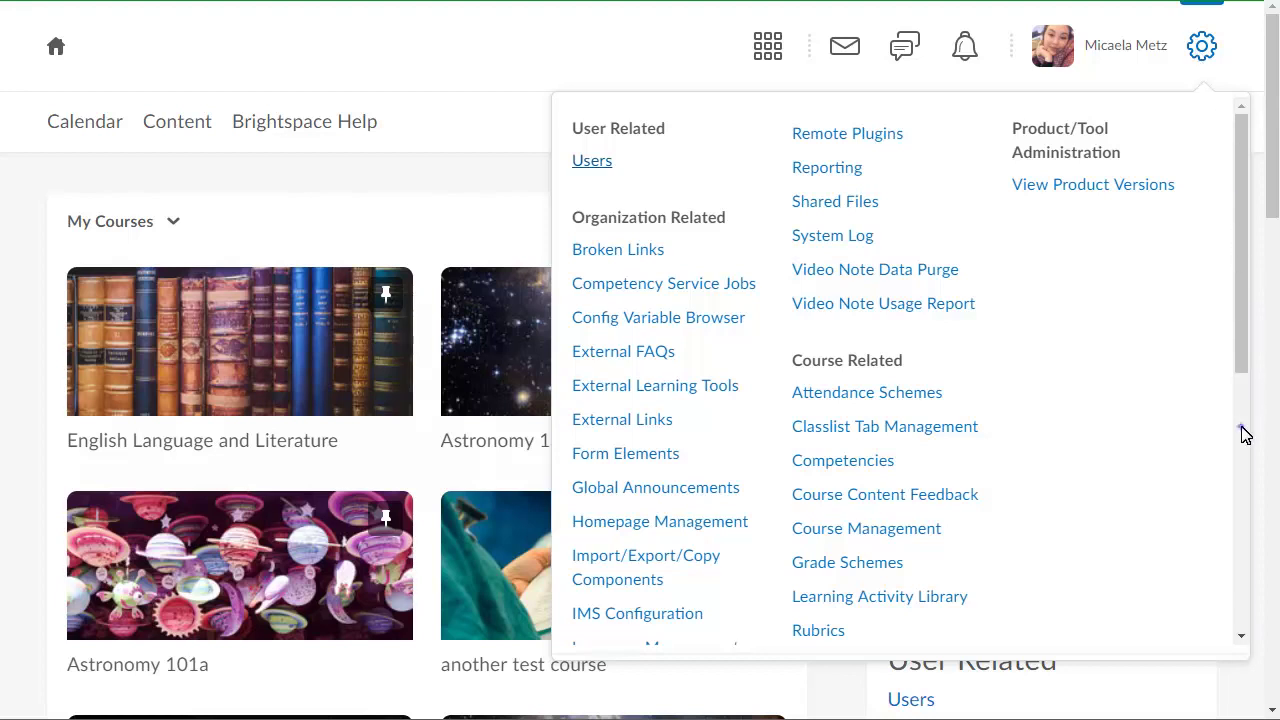
pyautogui.scroll(-3, 1243, 432)
pyautogui.click(617, 378)
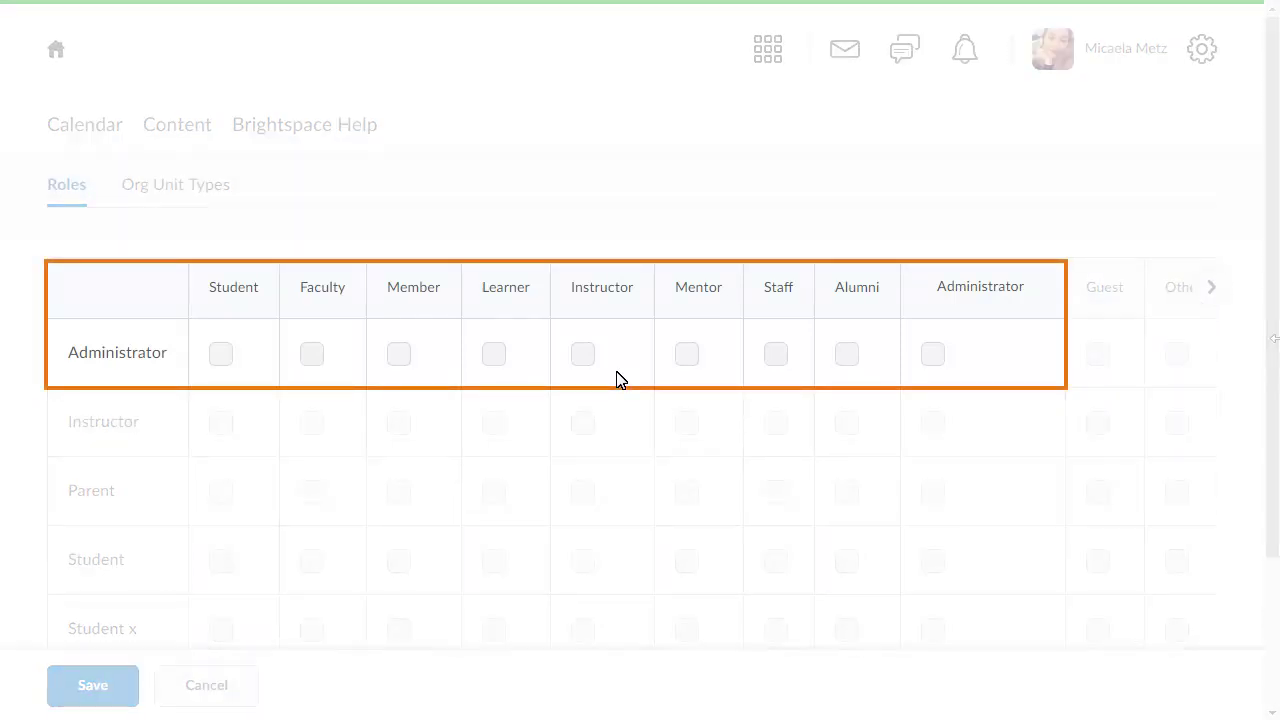
pyautogui.click(932, 354)
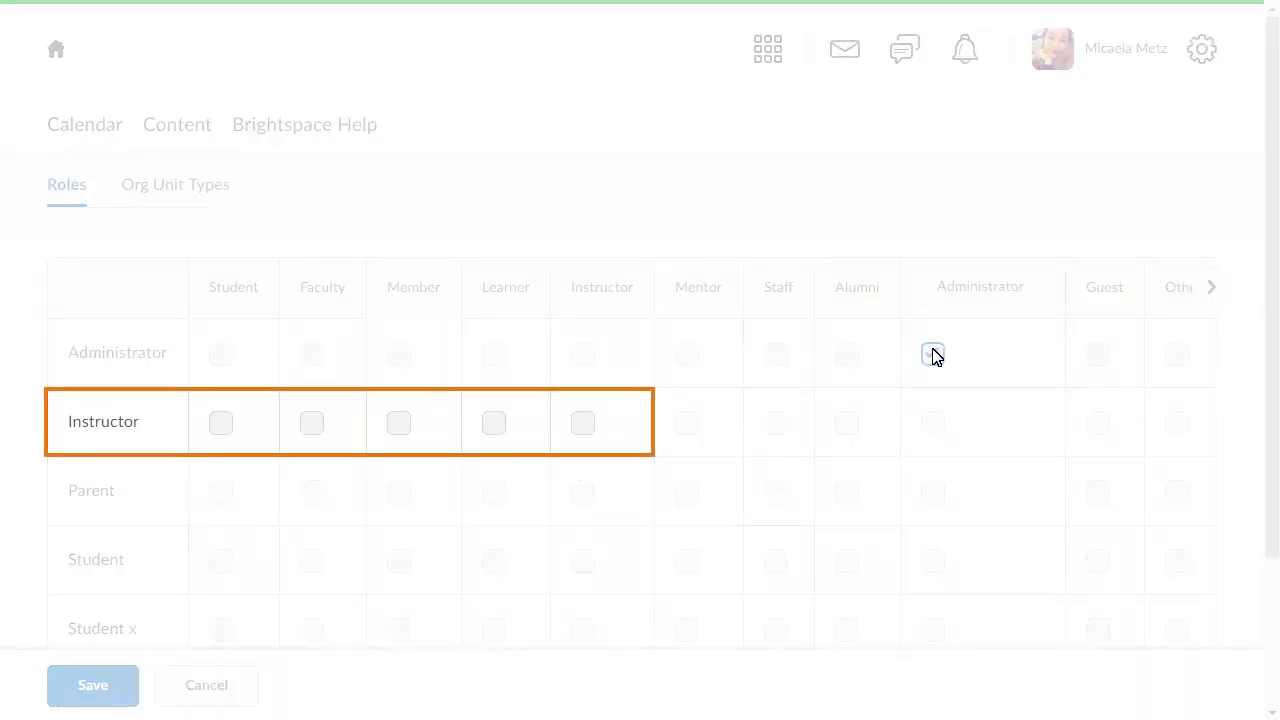
pyautogui.click(584, 424)
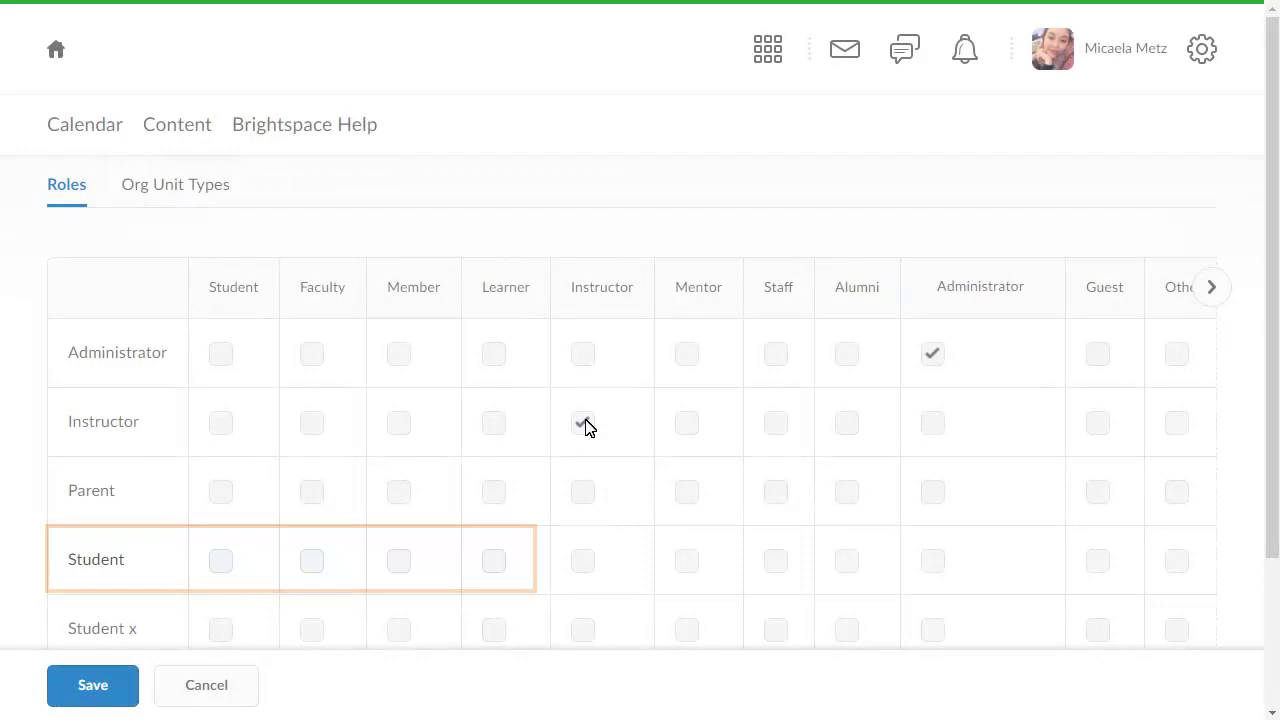
pyautogui.click(222, 562)
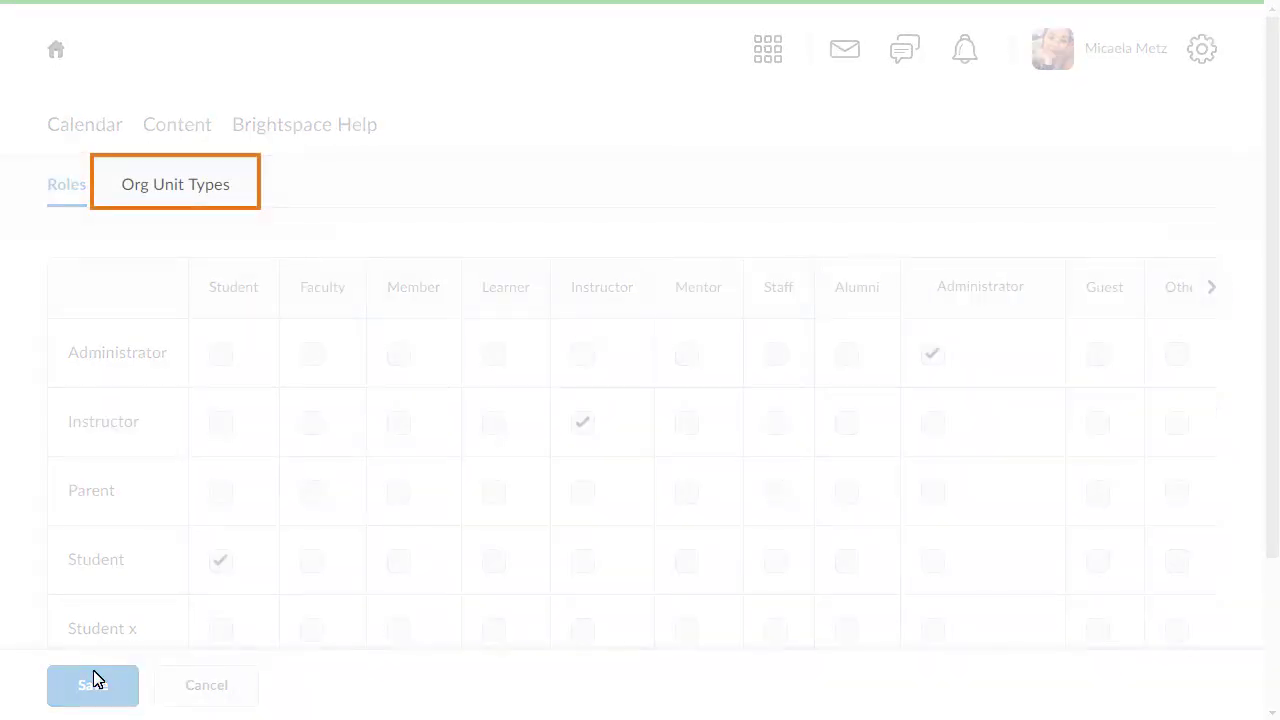
# On the Org Unit Types tab, map Course Offering to the IMS CourseOffering type.
pyautogui.click(177, 190)
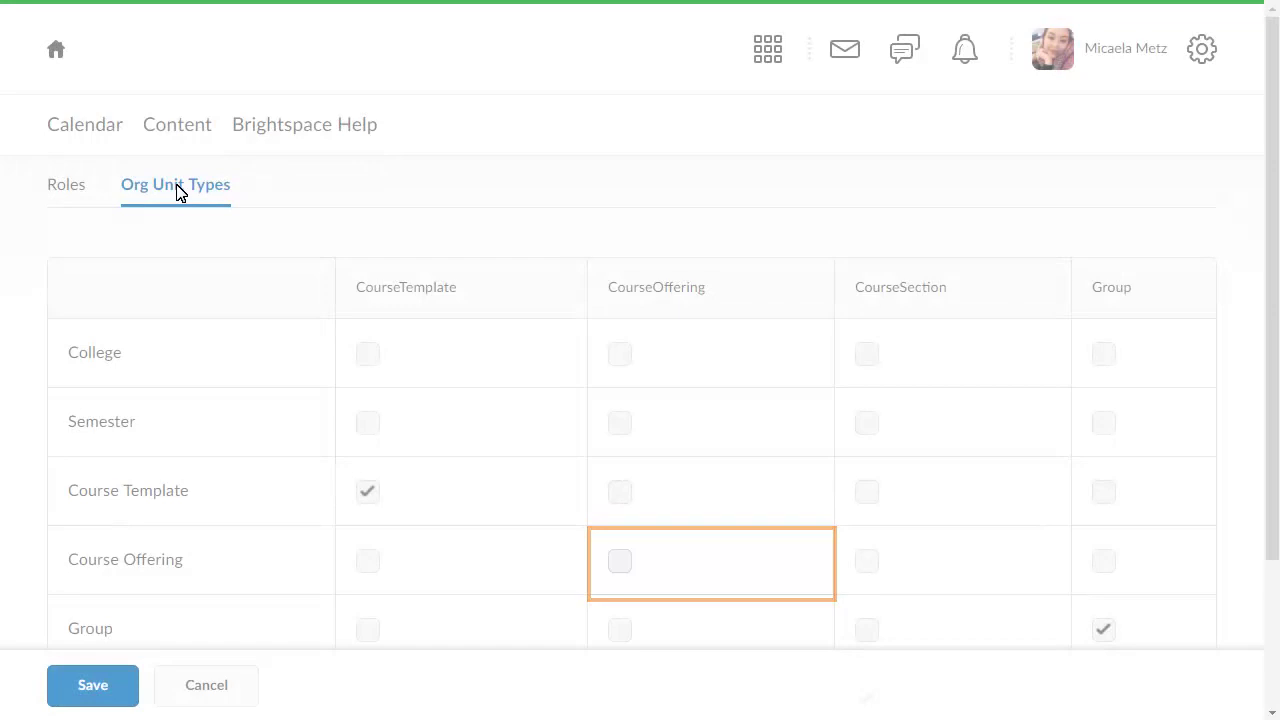
pyautogui.click(619, 561)
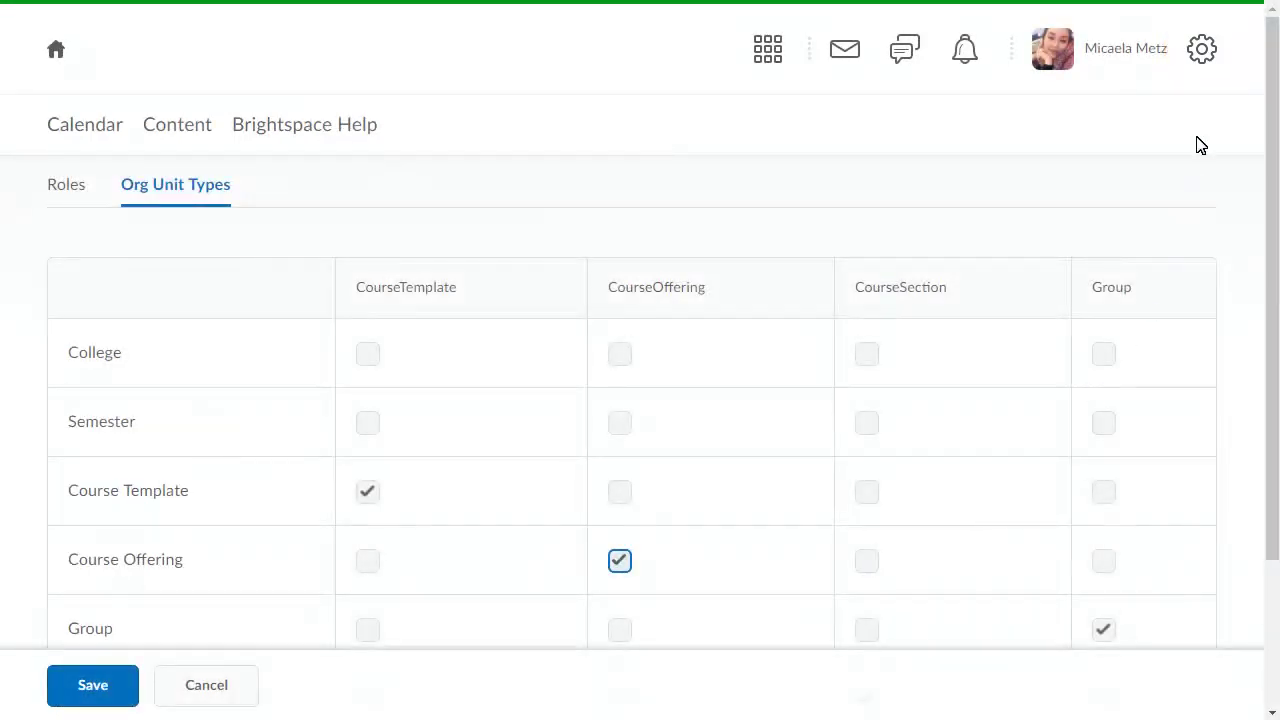
# Open the Administrator role's permissions in Roles and Permissions.
pyautogui.click(1202, 55)
pyautogui.click(1241, 498)
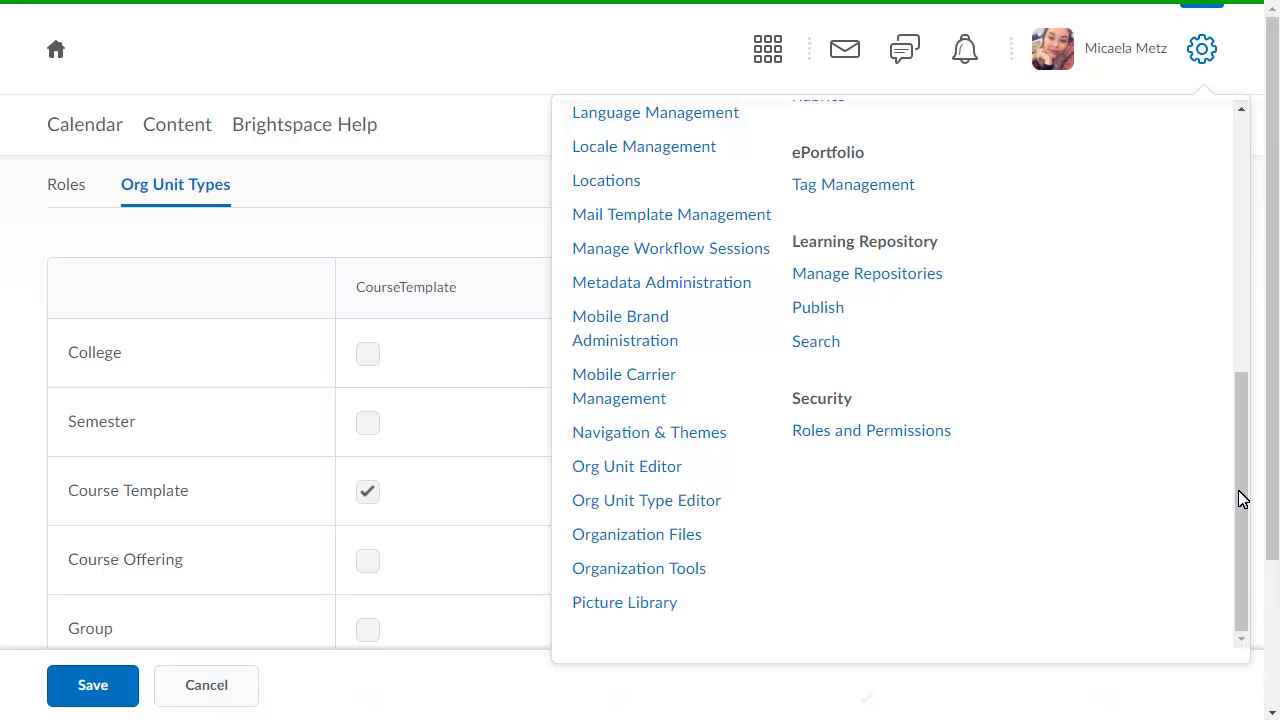
pyautogui.click(864, 432)
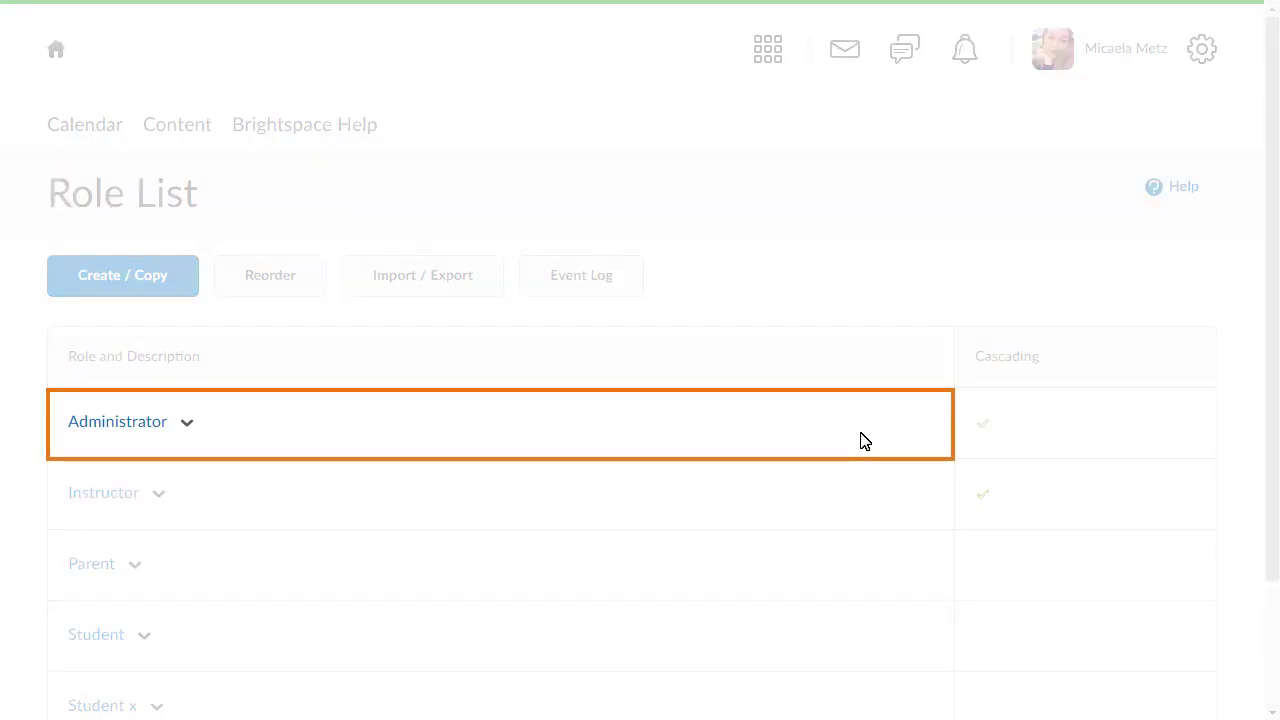
pyautogui.click(92, 427)
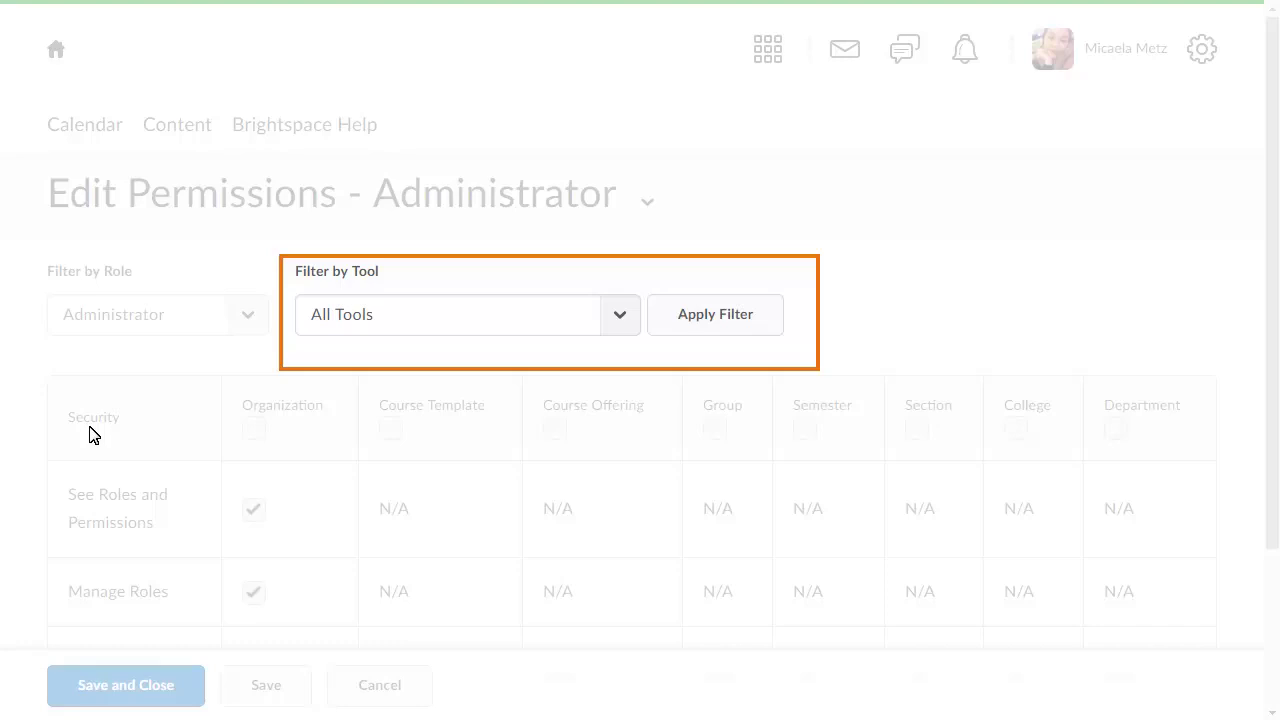
# Filter the Administrator permissions by the IMS Configuration tool.
pyautogui.click(615, 318)
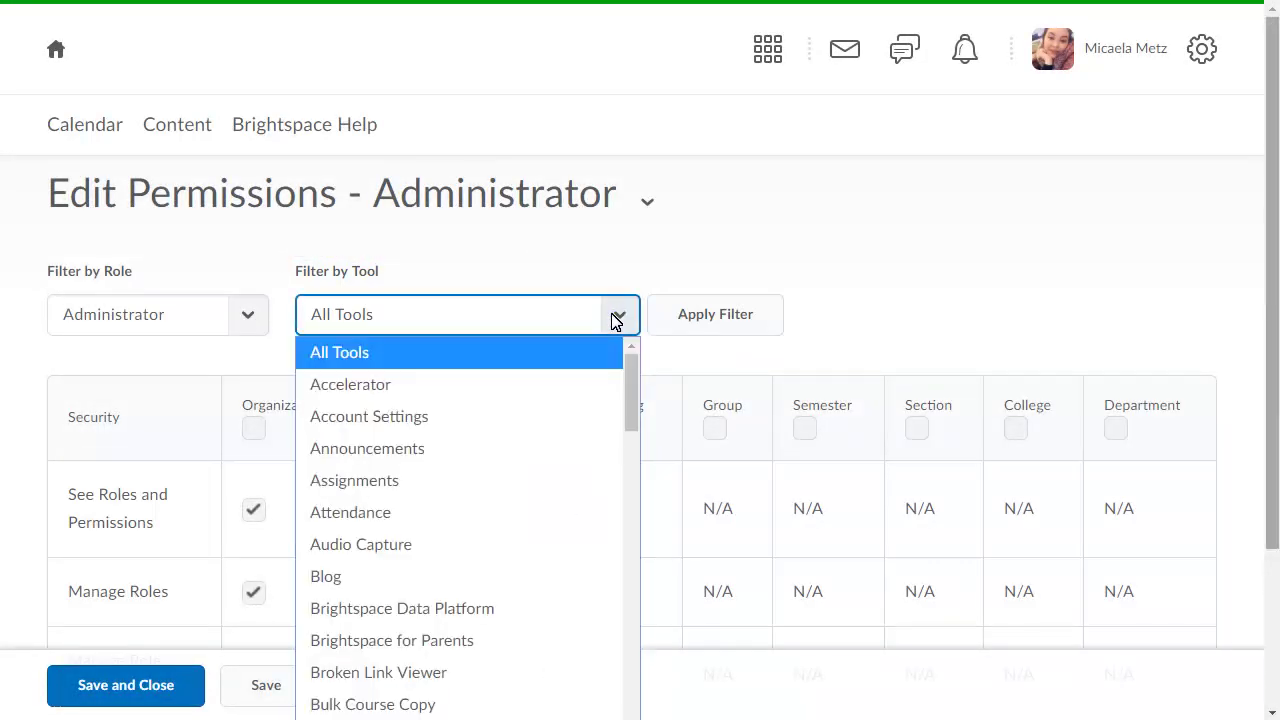
pyautogui.click(631, 608)
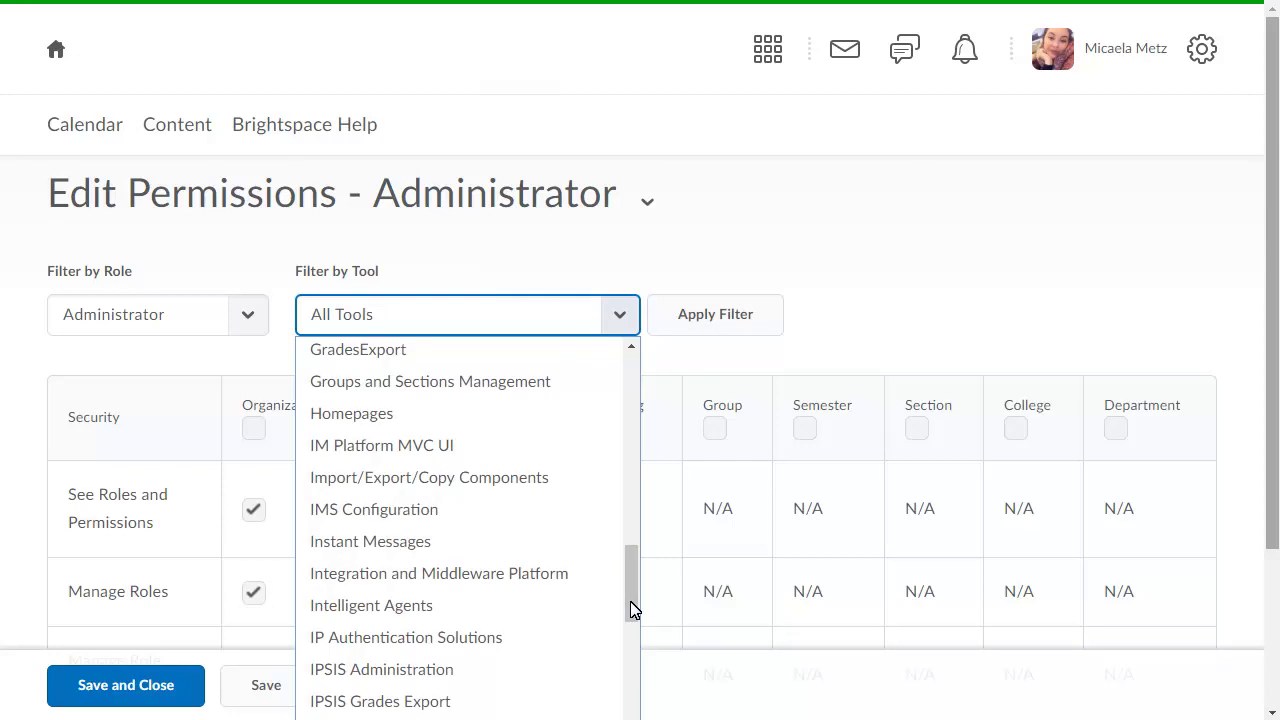
pyautogui.click(358, 511)
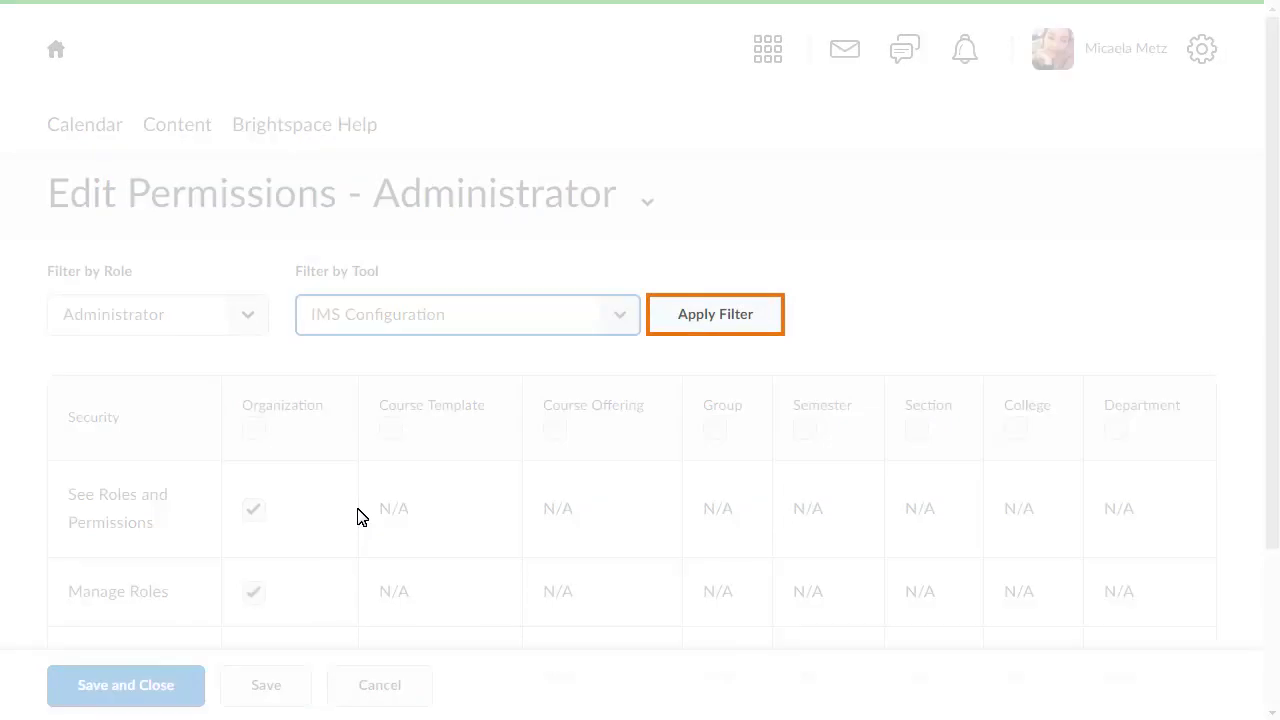
pyautogui.click(713, 316)
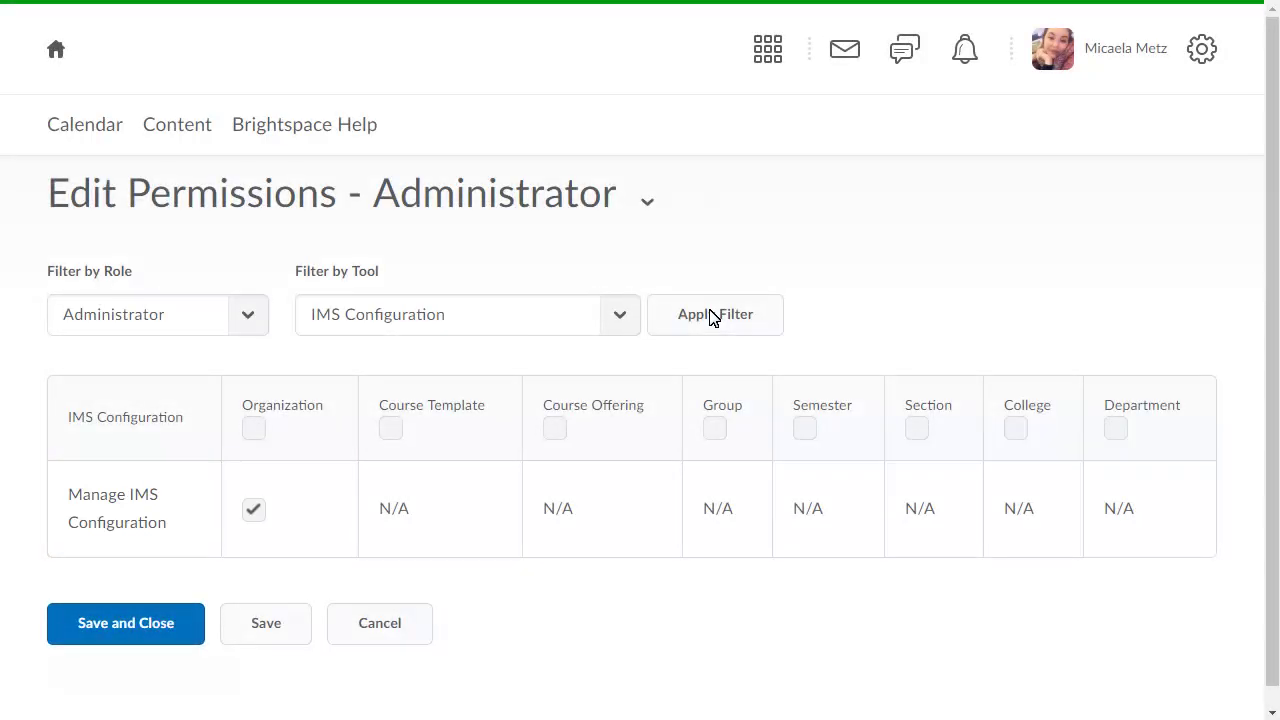
pyautogui.click(620, 318)
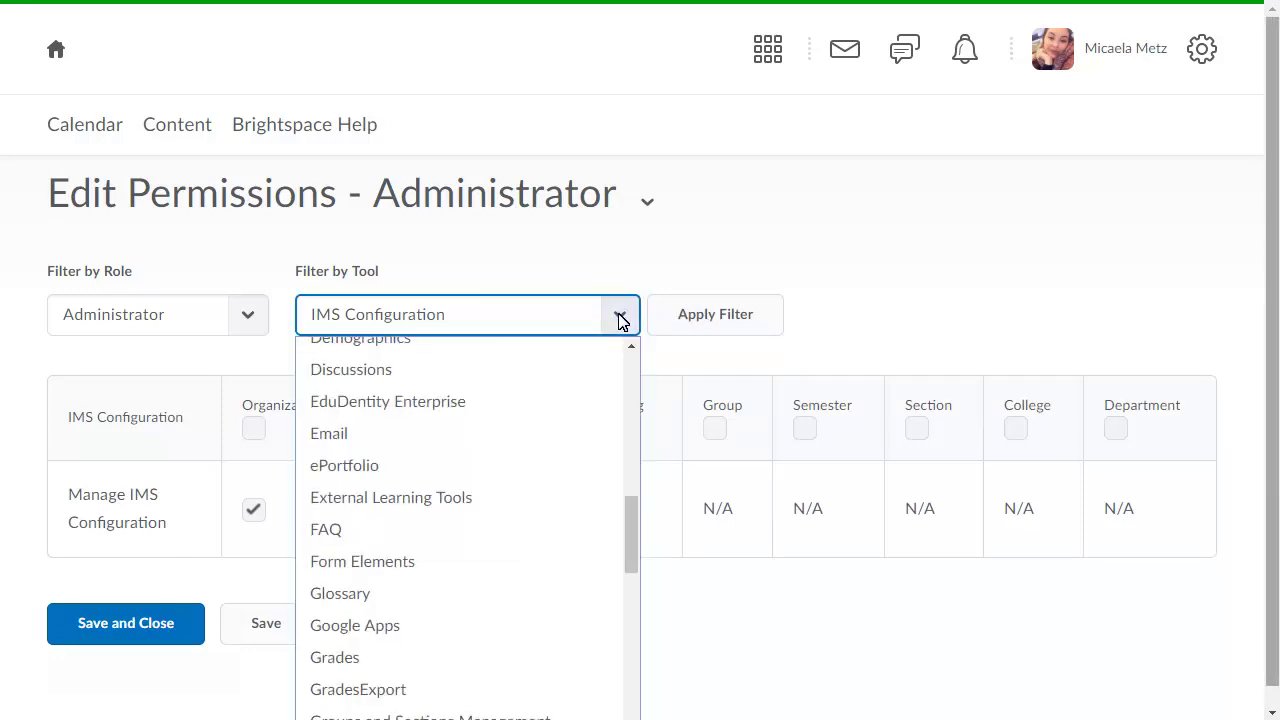
# Filter the Administrator permissions to External Learning Tools and scroll through them.
pyautogui.click(399, 498)
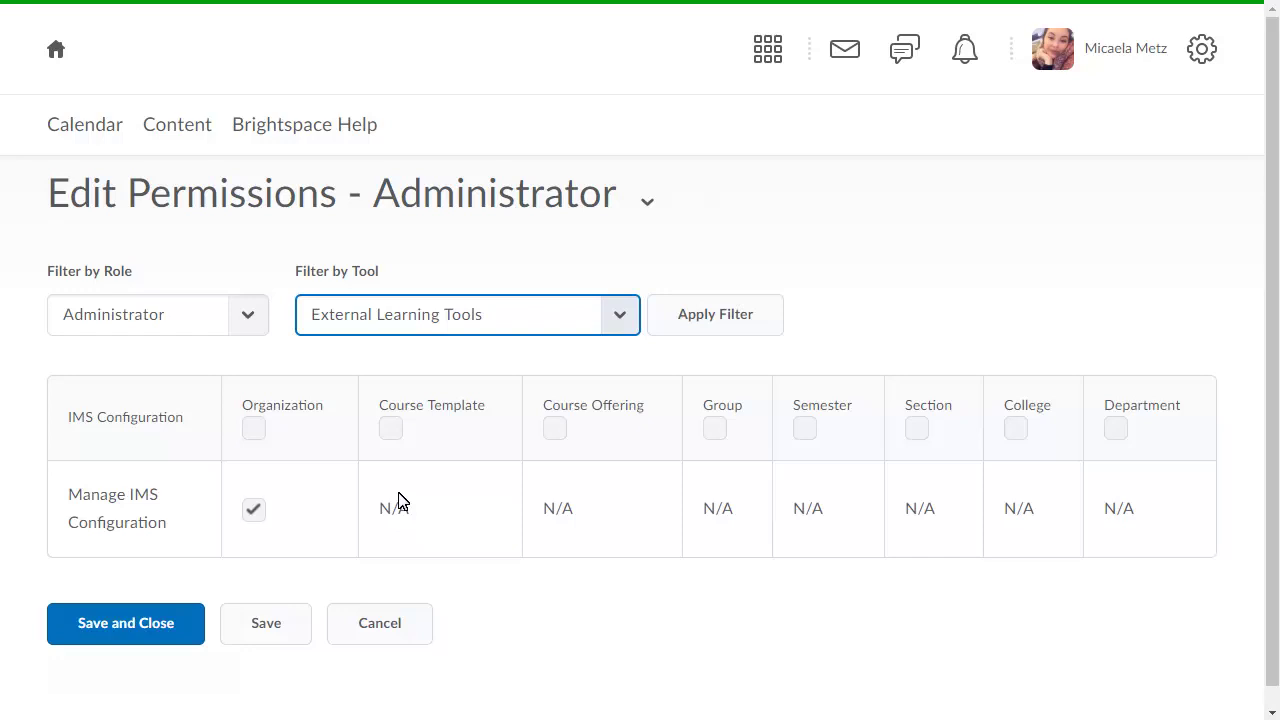
pyautogui.click(718, 316)
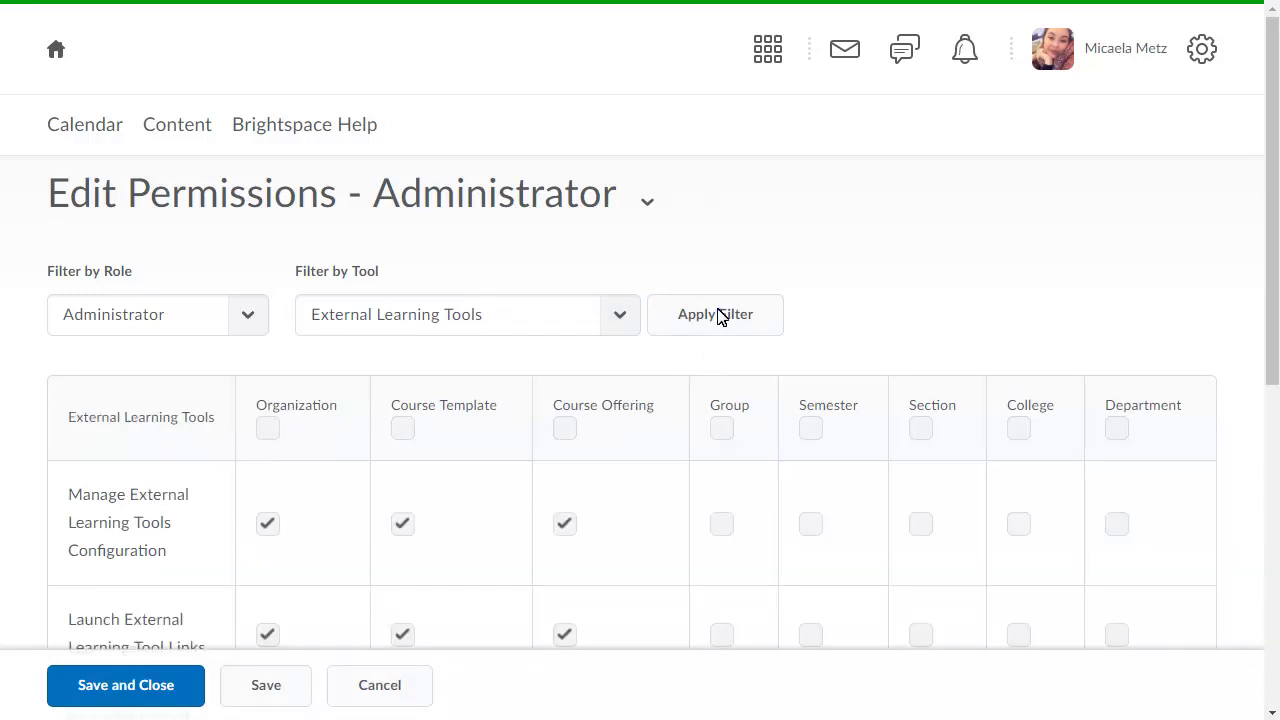
pyautogui.click(1270, 515)
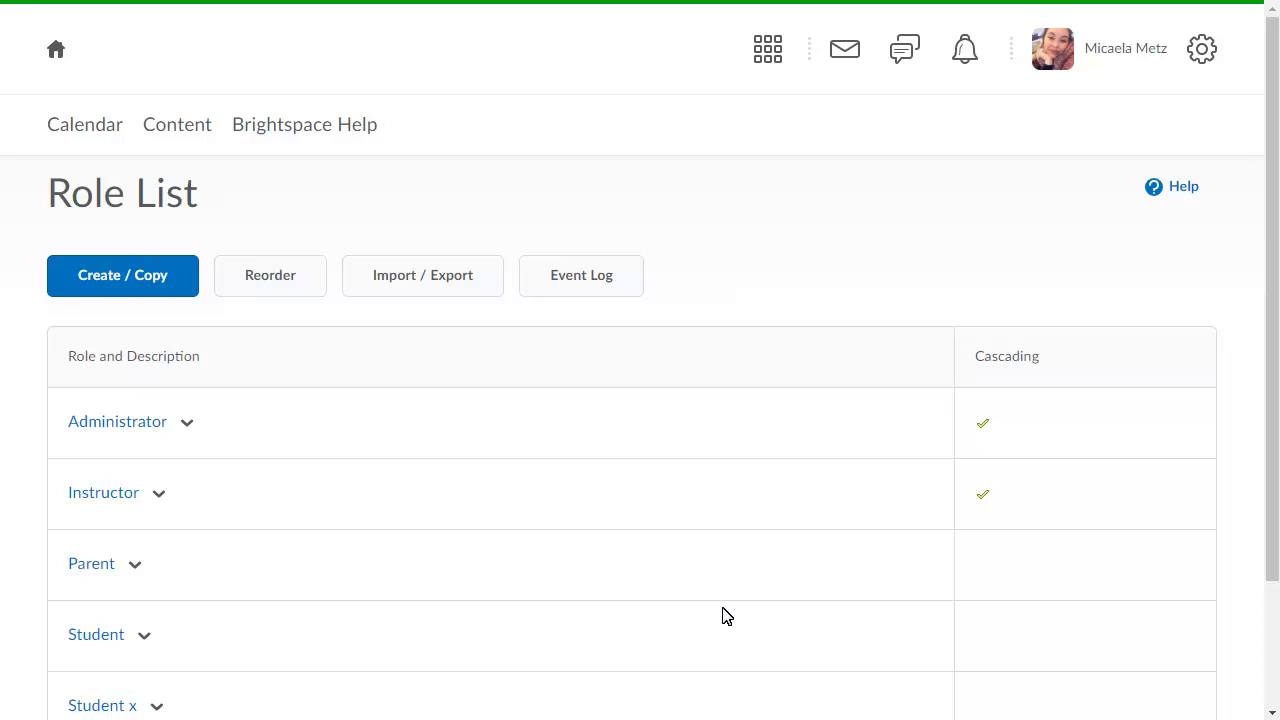
# Open the bongo-na.youseeu.com launch point under External Learning Tools' Manage Tool Providers.
pyautogui.click(1203, 50)
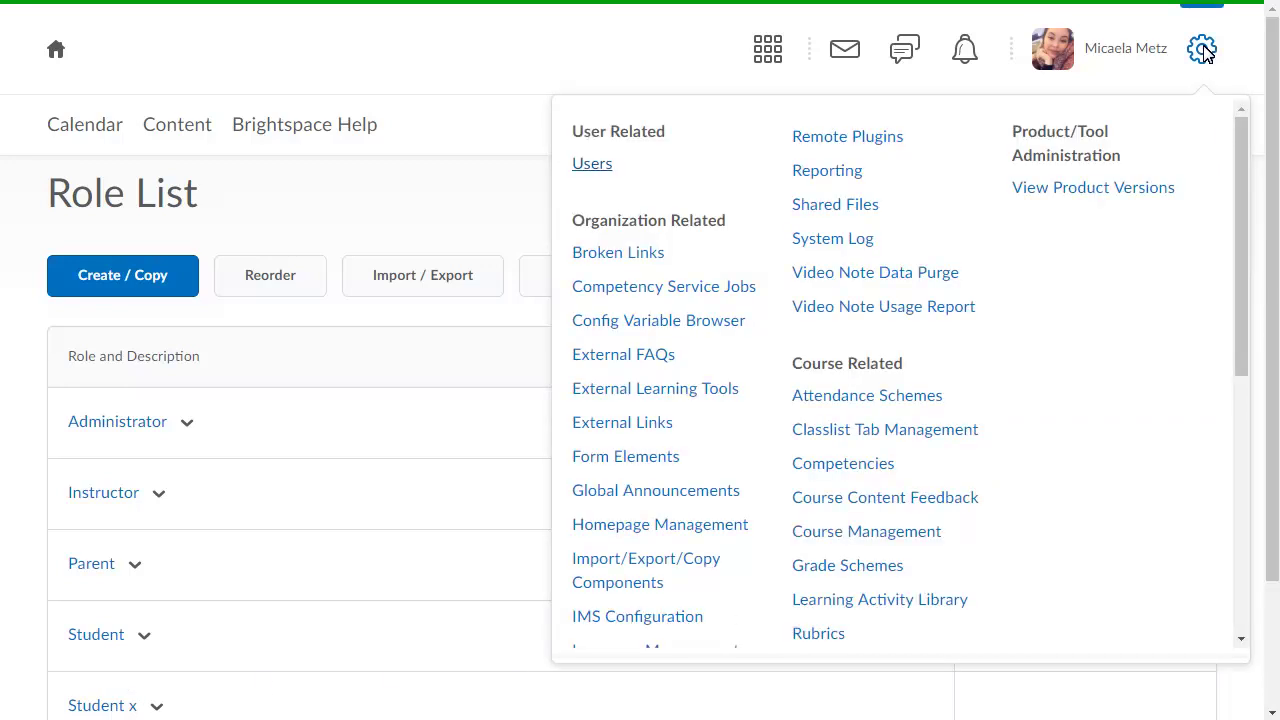
pyautogui.click(650, 390)
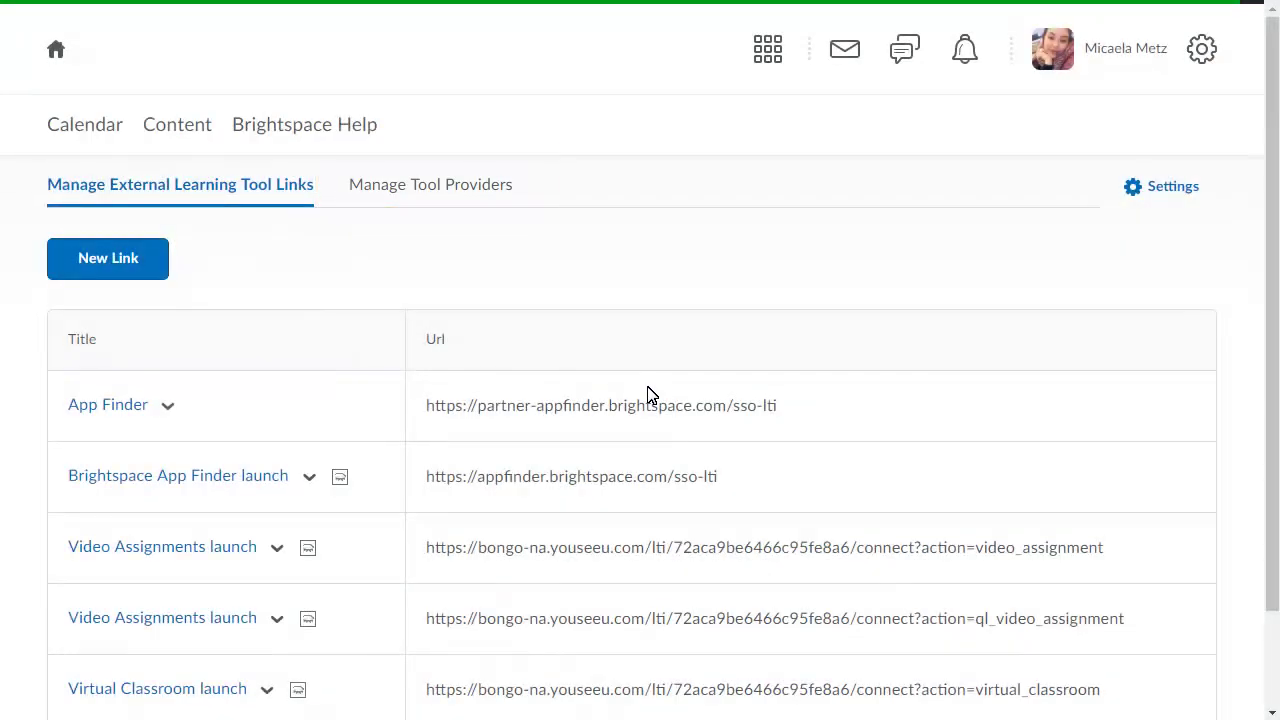
pyautogui.click(418, 184)
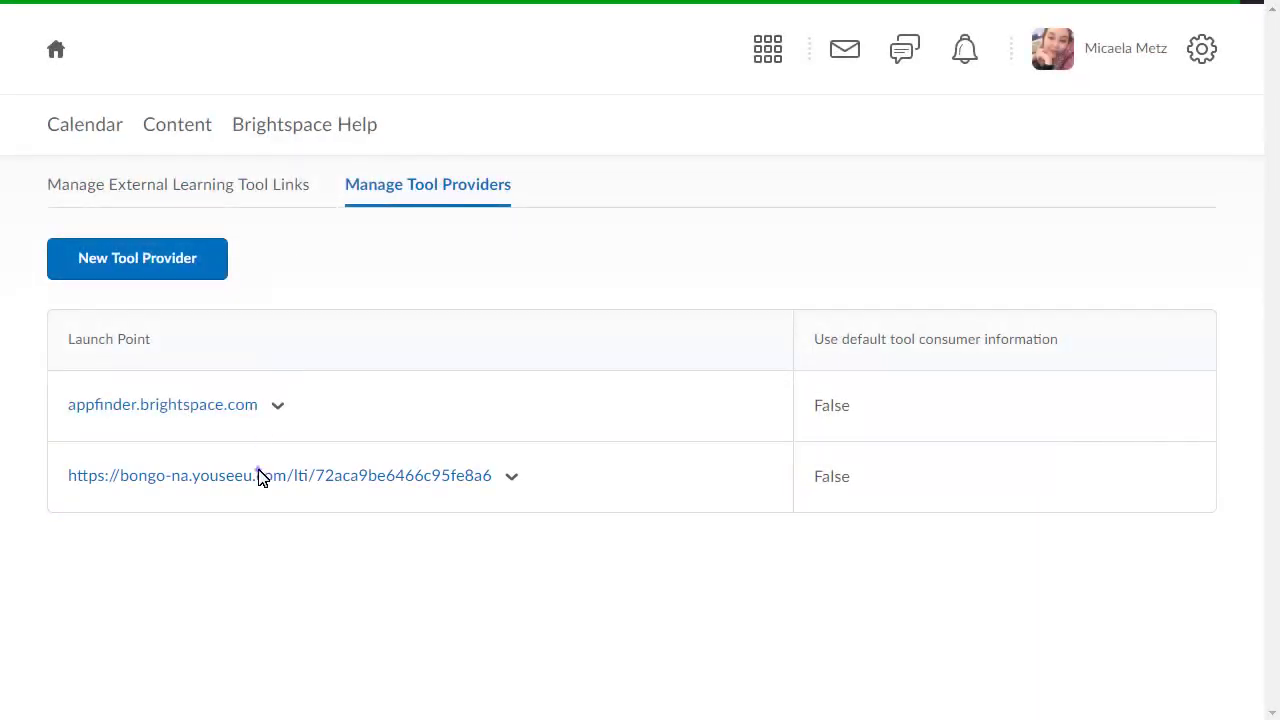
pyautogui.click(258, 476)
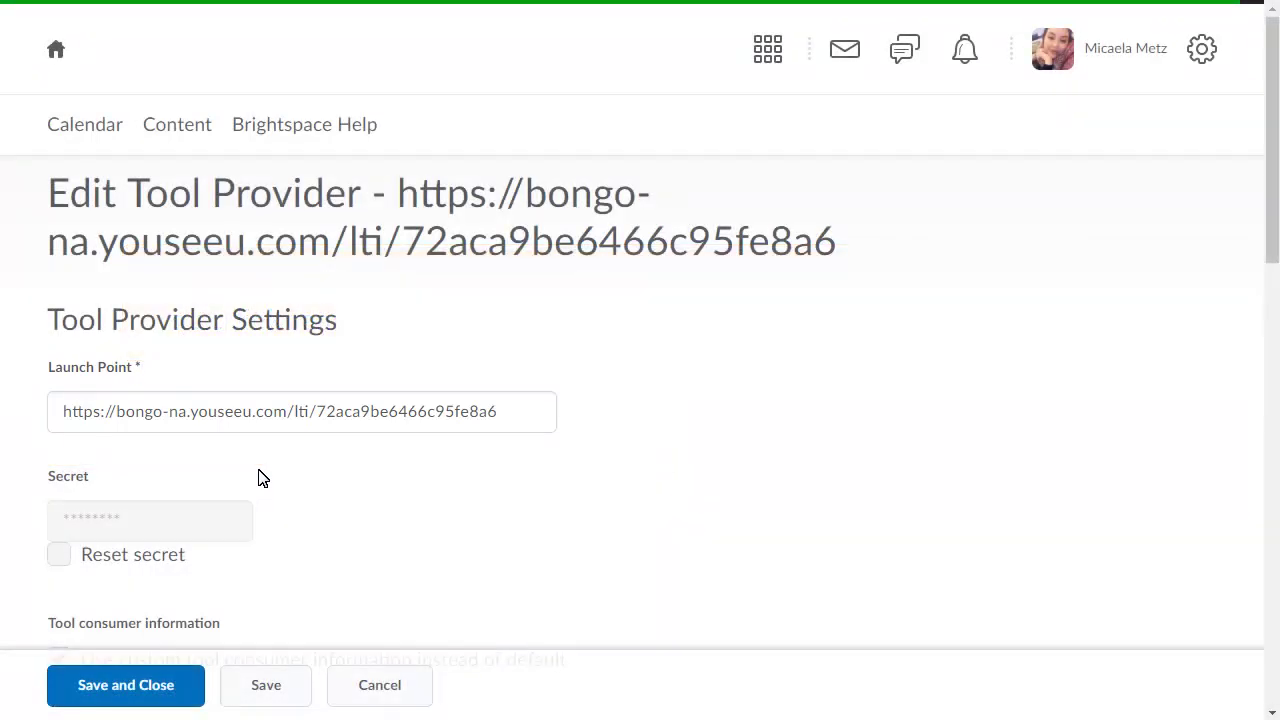
pyautogui.click(1272, 596)
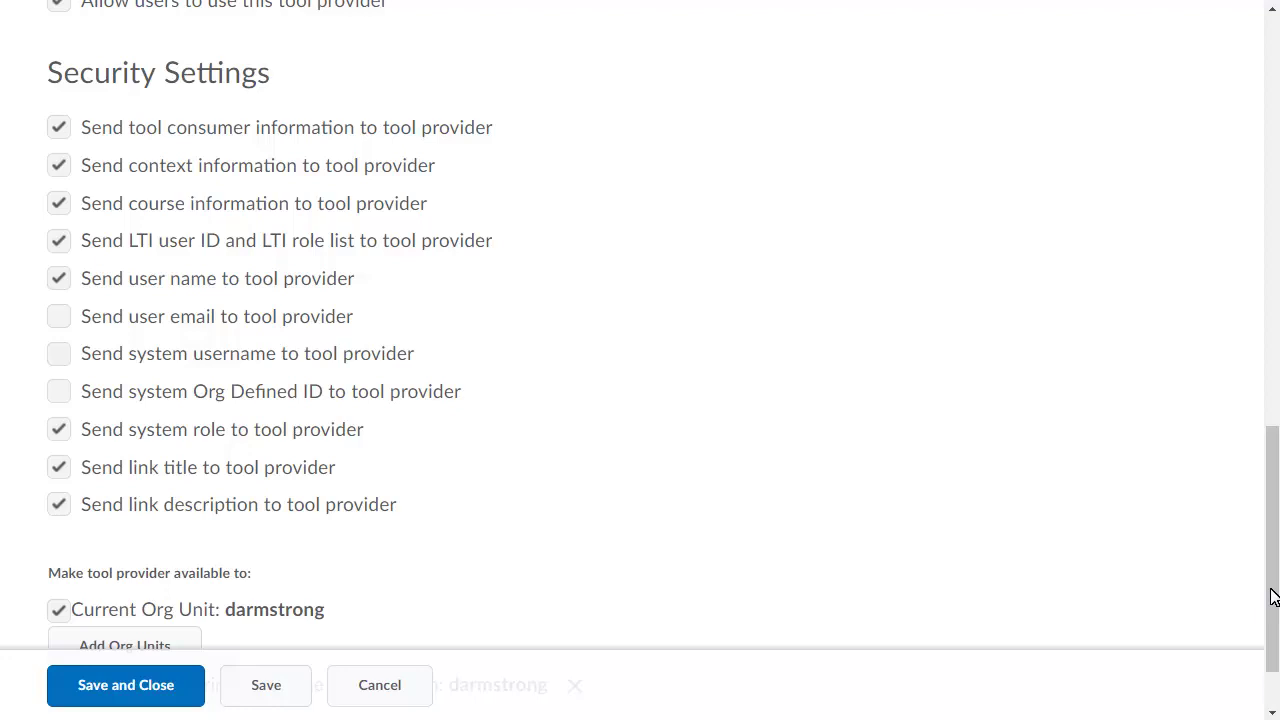
pyautogui.click(1273, 686)
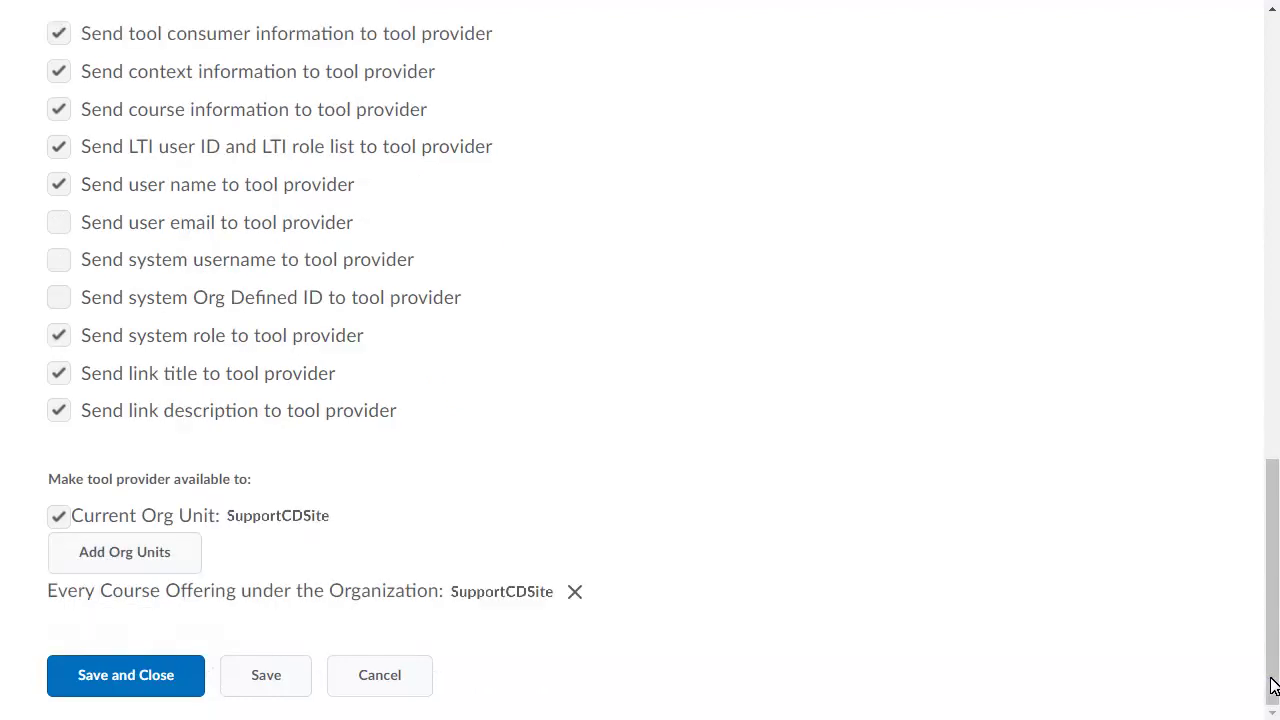